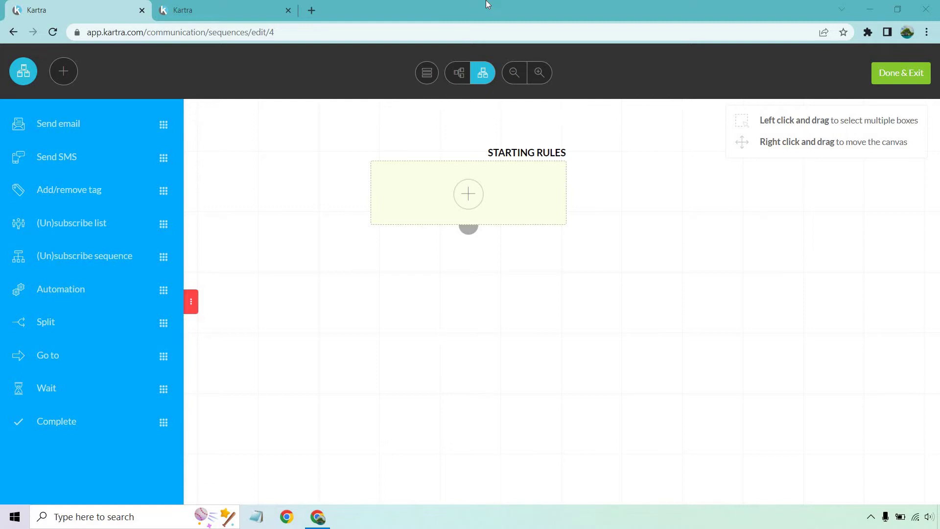
pyautogui.click(240, 6)
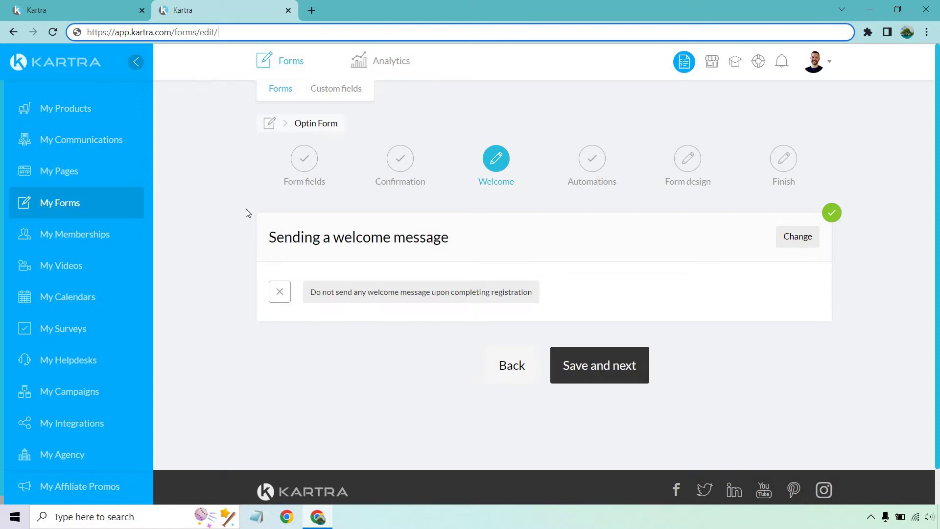
pyautogui.click(83, 10)
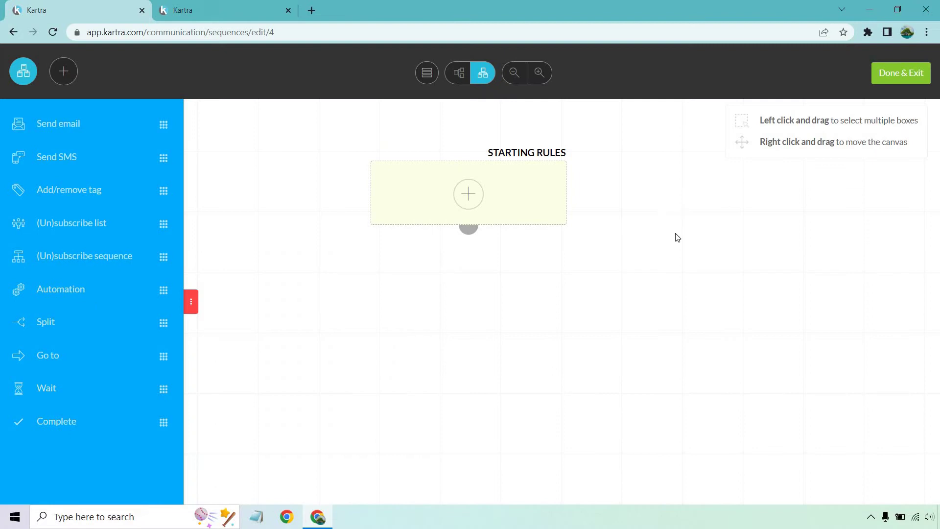
# Add a starting rule that triggers the sequence whenever a lead fills in the Optin Form.
pyautogui.click(469, 194)
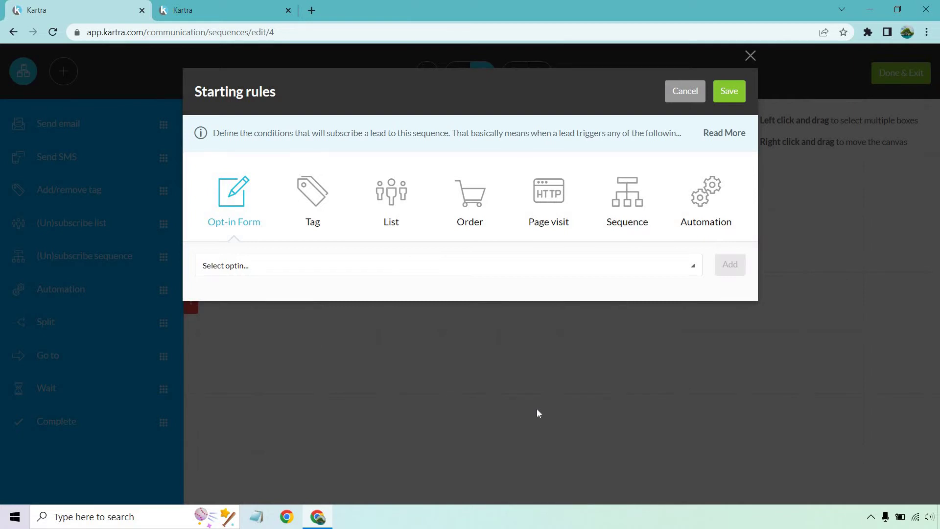
pyautogui.click(274, 269)
pyautogui.click(289, 282)
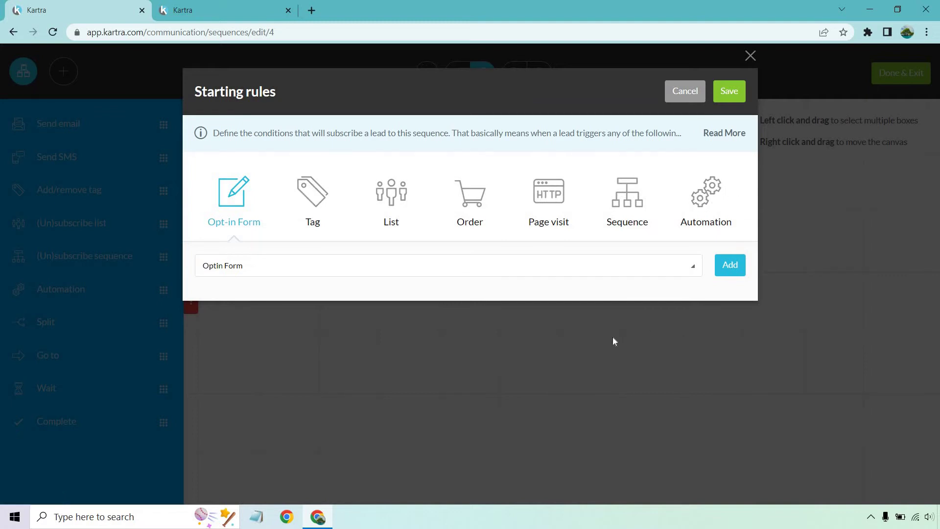
pyautogui.click(732, 263)
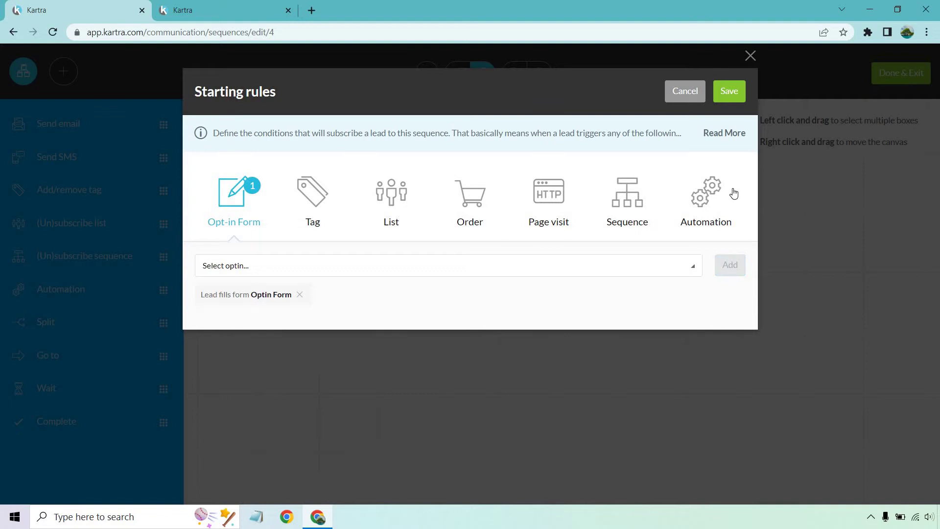
# Save the starting rules and place a Send email step below them, sent right after the previous step.
pyautogui.click(730, 88)
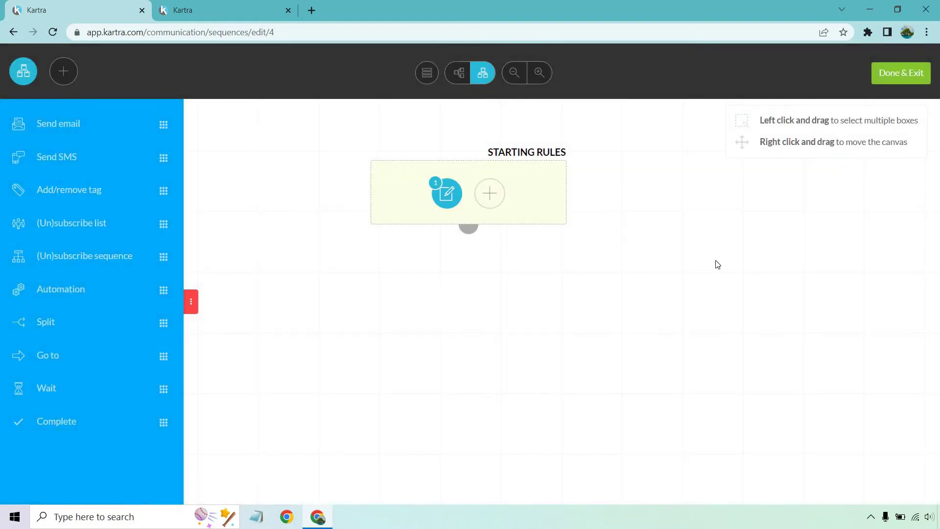
pyautogui.moveTo(74, 119); pyautogui.dragTo(446, 311)
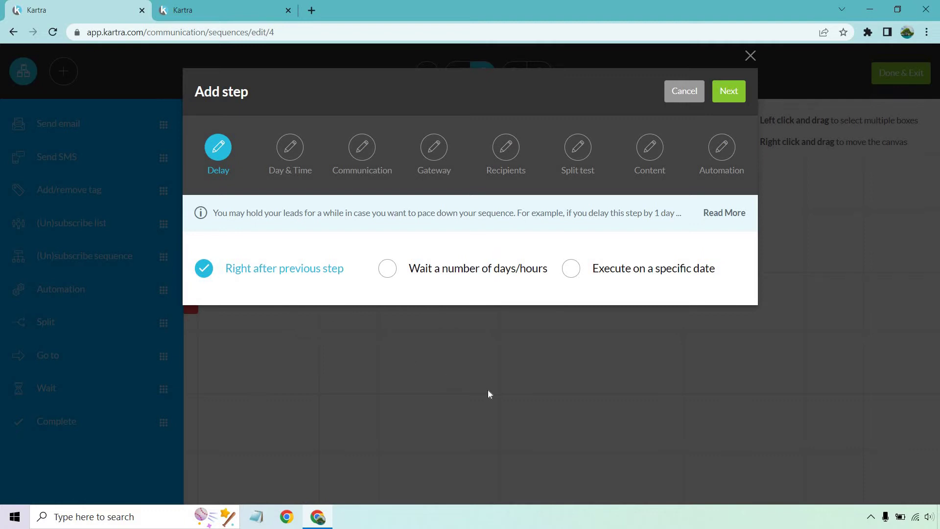
pyautogui.click(195, 5)
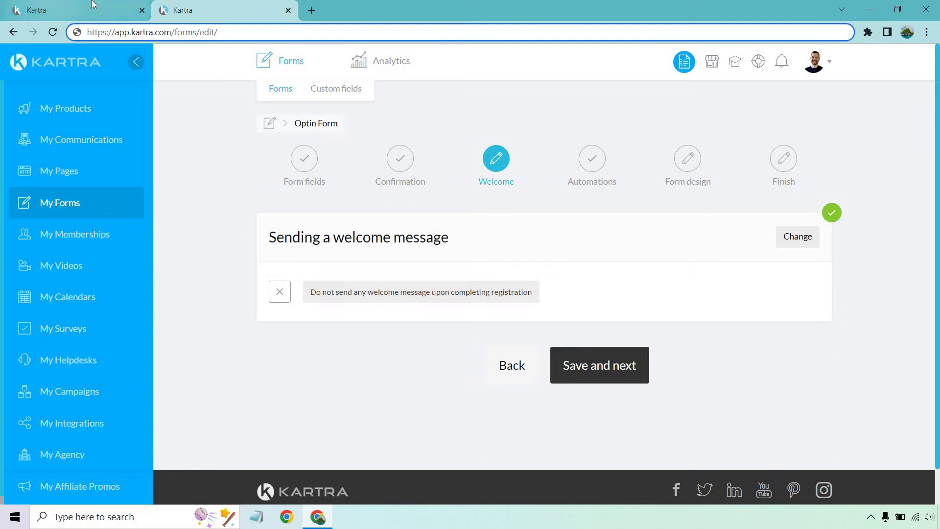
pyautogui.click(51, 6)
pyautogui.click(193, 6)
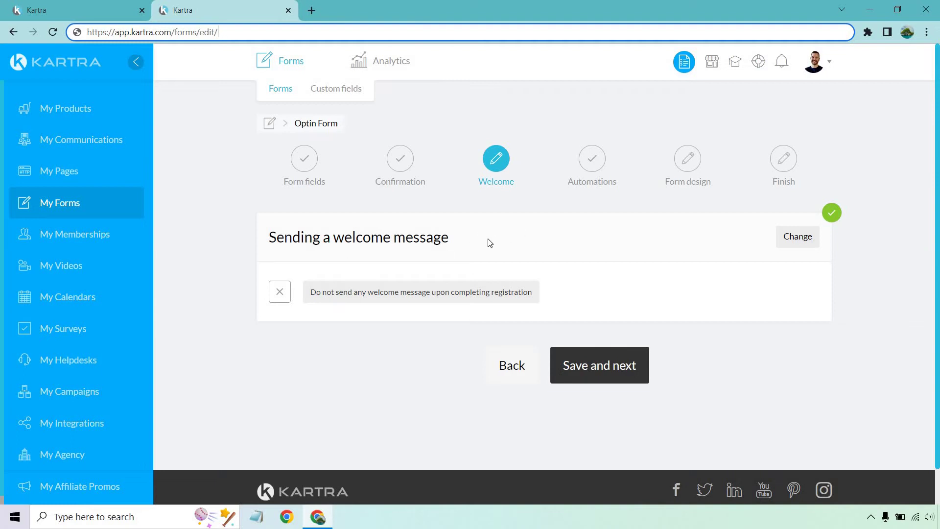
pyautogui.click(105, 6)
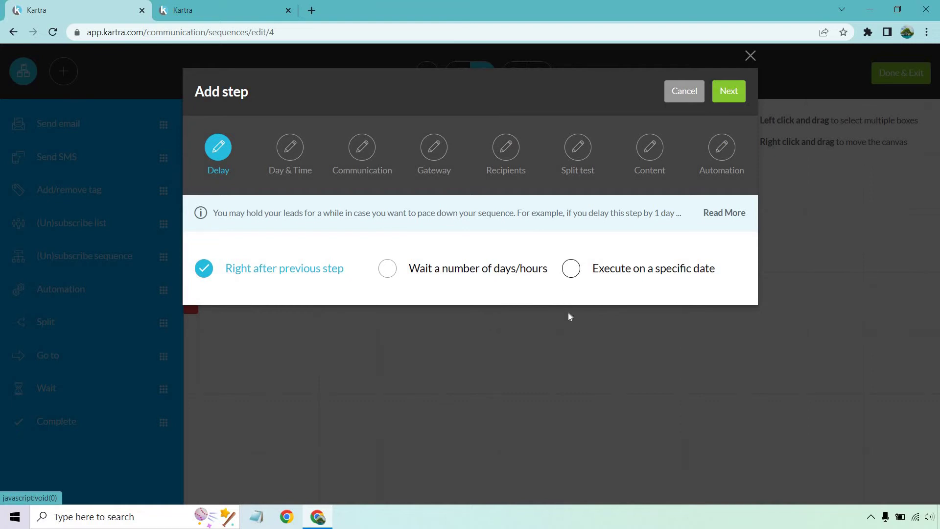
# Keep immediate sending on any day and time, and name the broadcast 'Followup 1'.
pyautogui.click(734, 95)
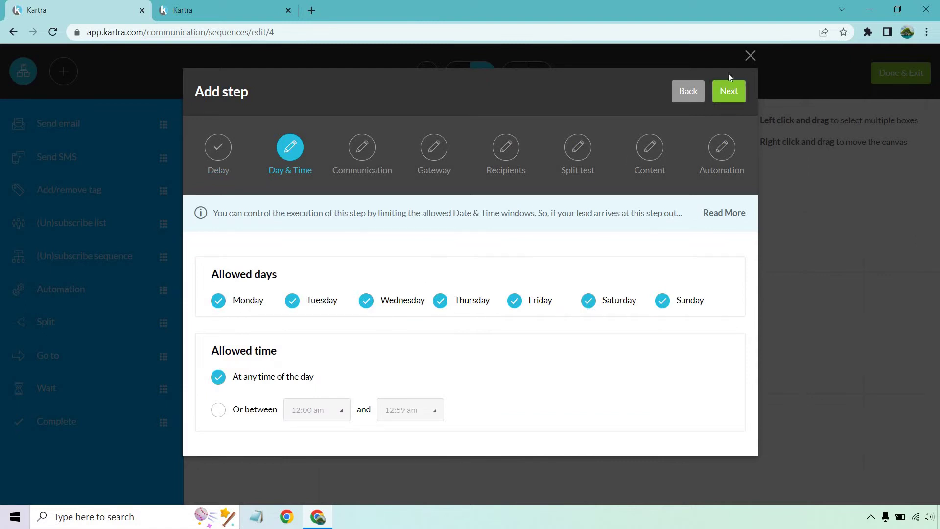
pyautogui.click(736, 90)
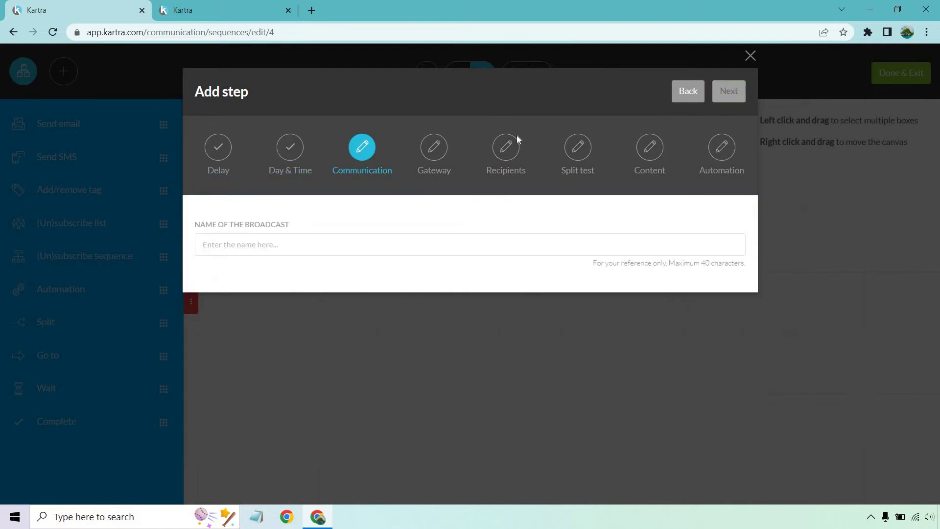
pyautogui.click(277, 242)
pyautogui.write('Followup 1')
pyautogui.click(723, 96)
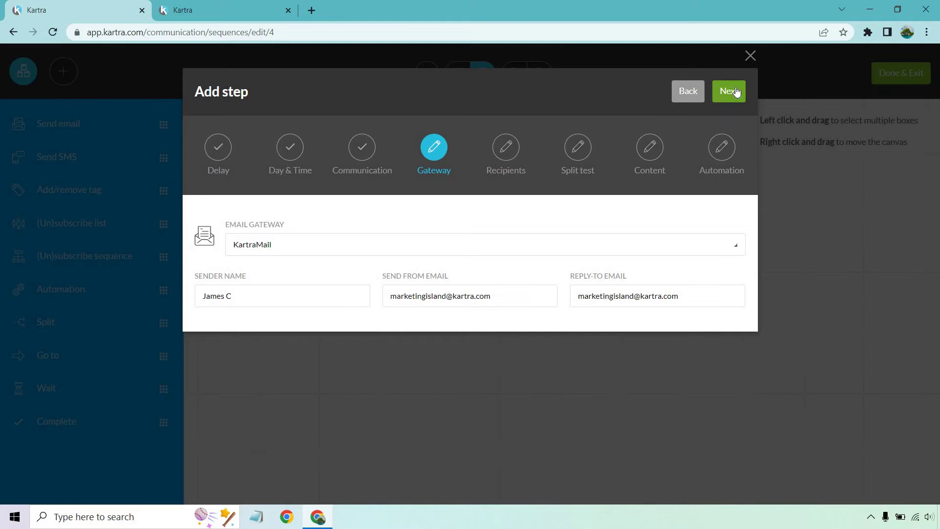
pyautogui.click(736, 92)
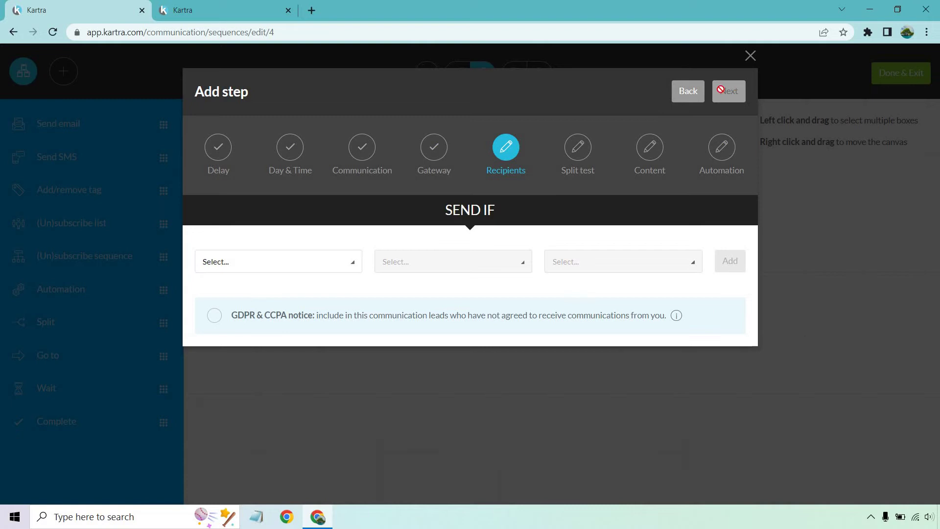
# Restrict recipients to leads subscribed to the Optin List.
pyautogui.click(301, 262)
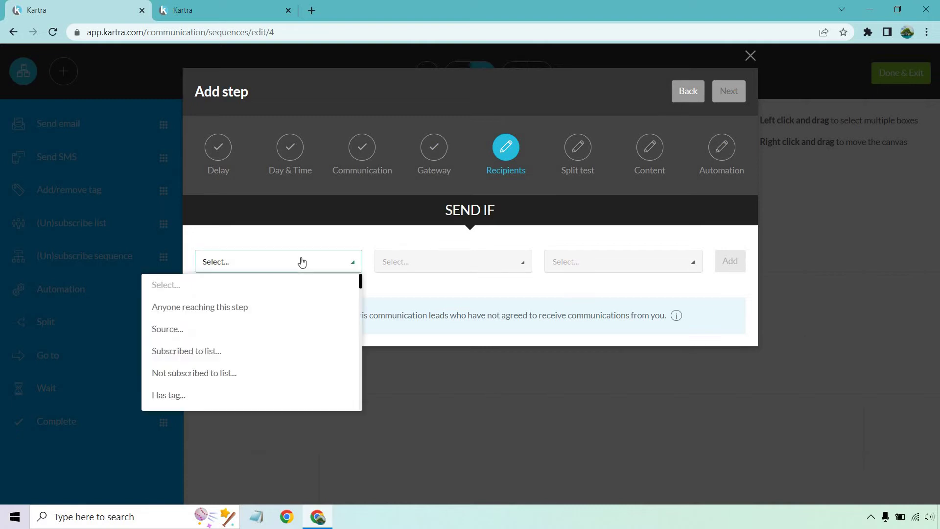
pyautogui.click(200, 350)
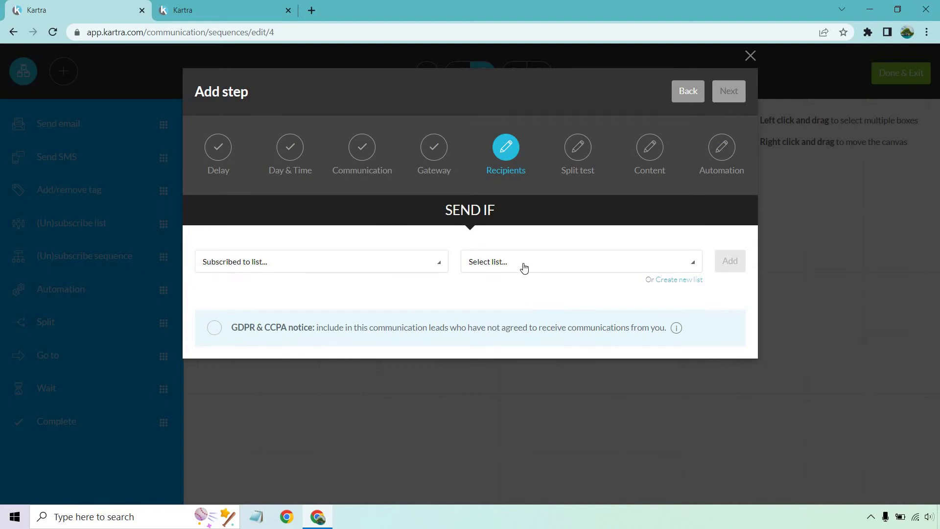
pyautogui.click(524, 267)
pyautogui.click(539, 284)
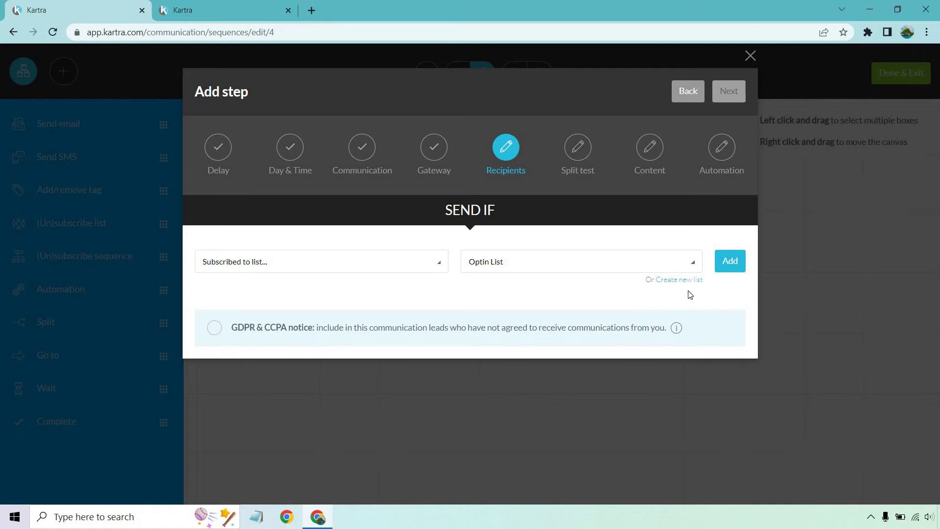
pyautogui.click(734, 267)
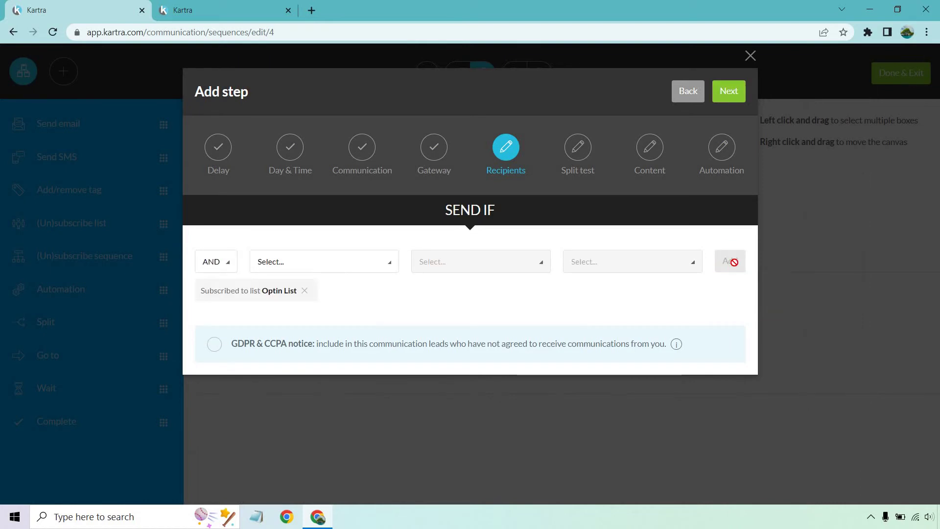
# Choose a single email version for everyone instead of a split test.
pyautogui.click(729, 94)
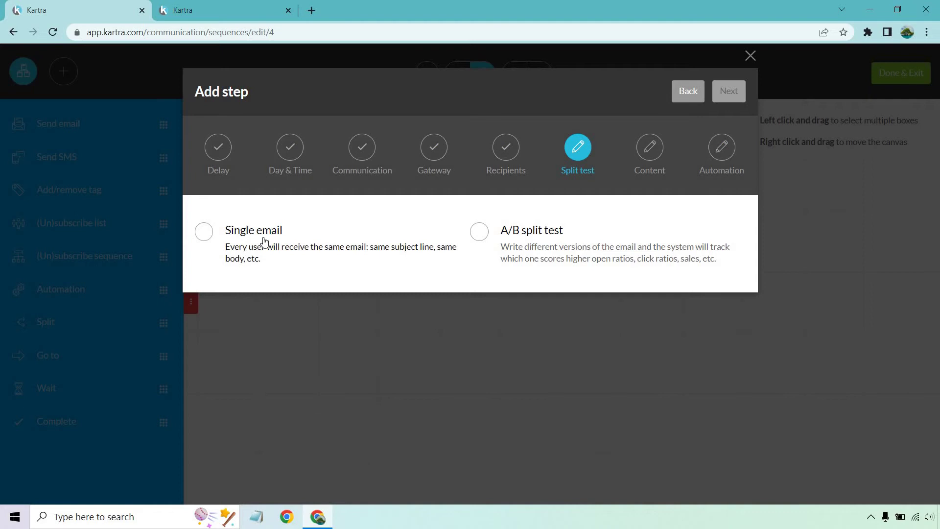
pyautogui.click(204, 233)
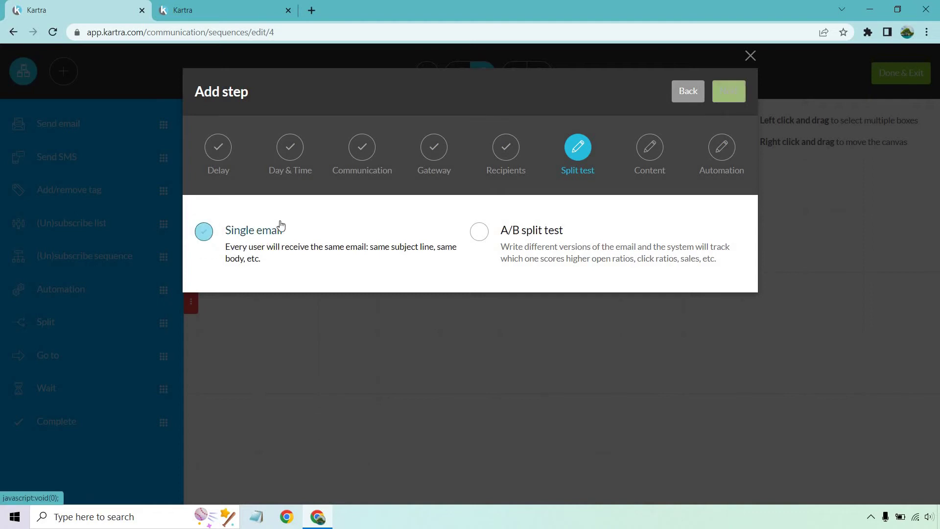
pyautogui.click(727, 93)
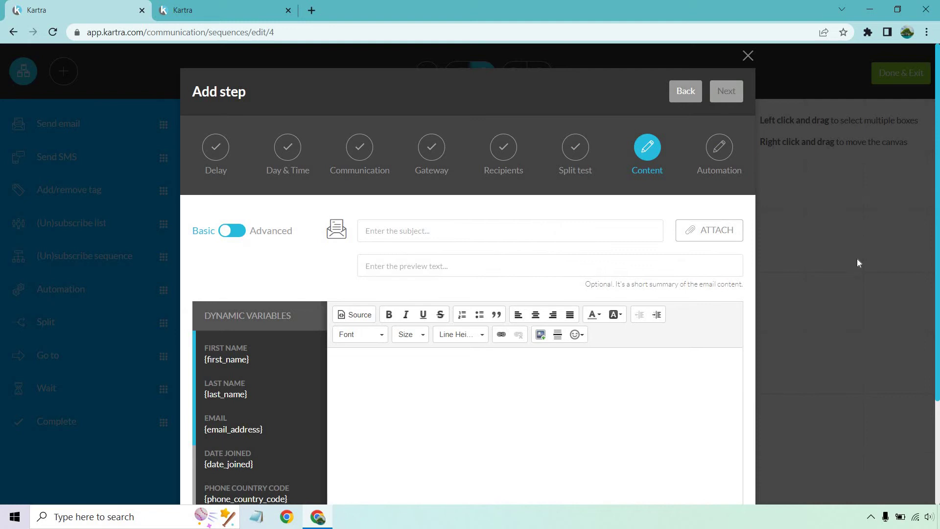
# Write the email 'The Case Against Facebook Marketing', check its spam score, and create the step.
pyautogui.click(407, 230)
pyautogui.hotkey('ctrl', 'v')
pyautogui.click(602, 407)
pyautogui.hotkey('ctrl', 'v')
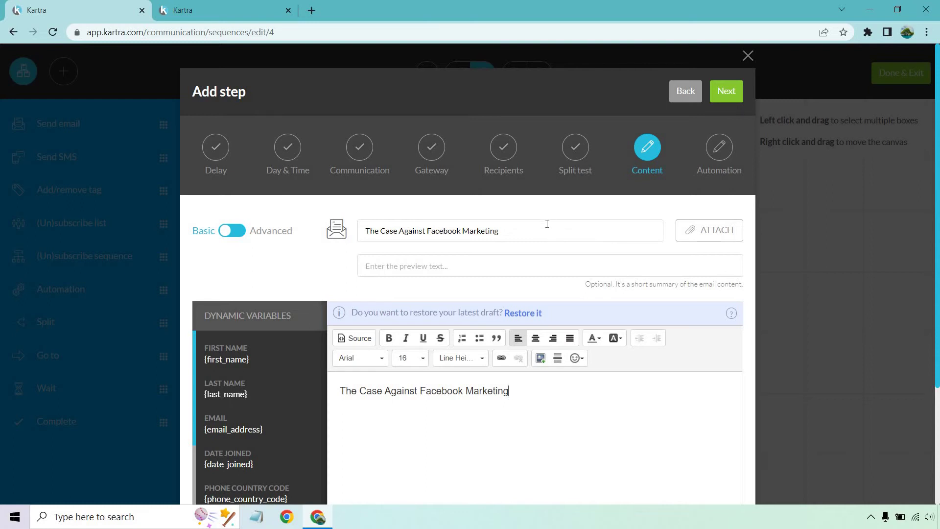
pyautogui.scroll(-3, 548, 224)
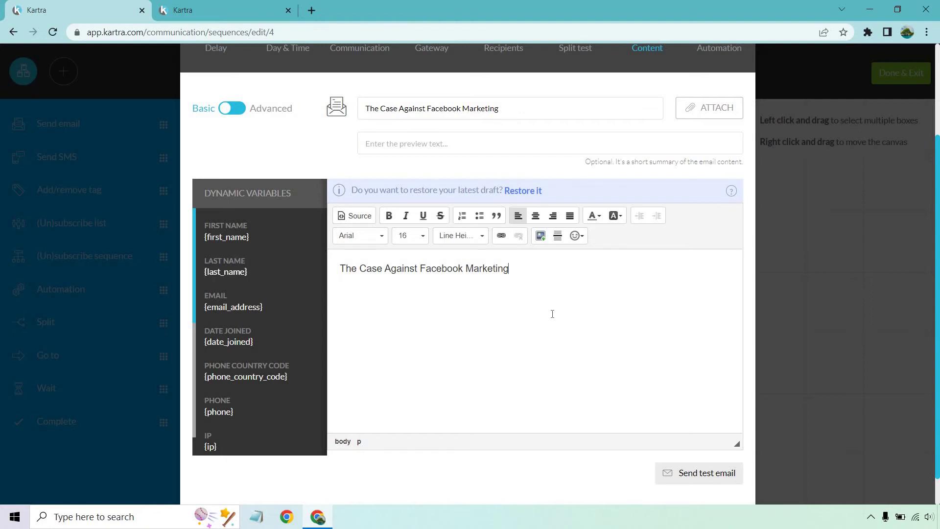
pyautogui.scroll(-1, 583, 321)
pyautogui.scroll(2, 634, 333)
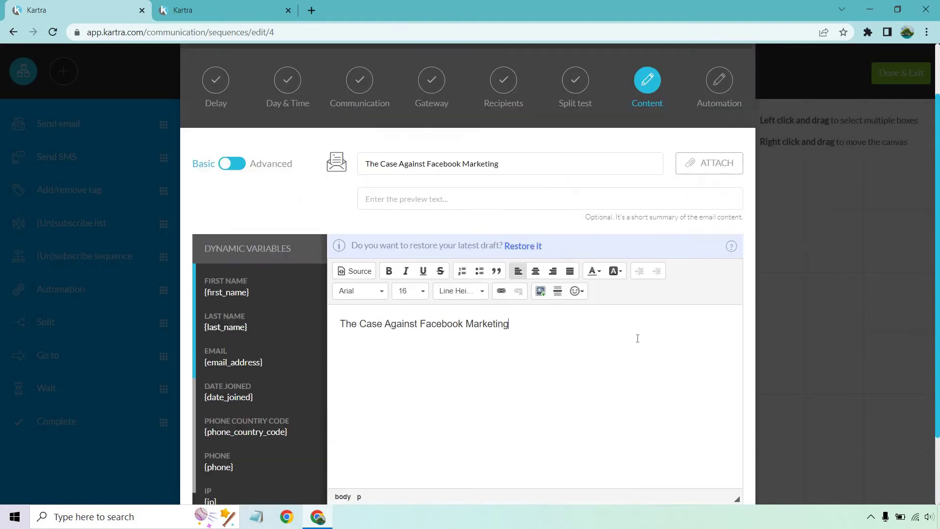
pyautogui.scroll(2, 638, 339)
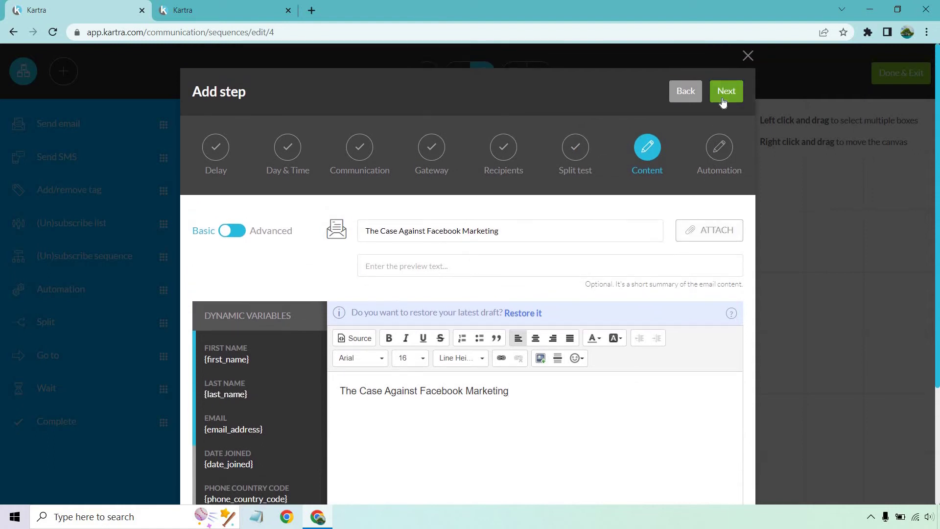
pyautogui.click(724, 100)
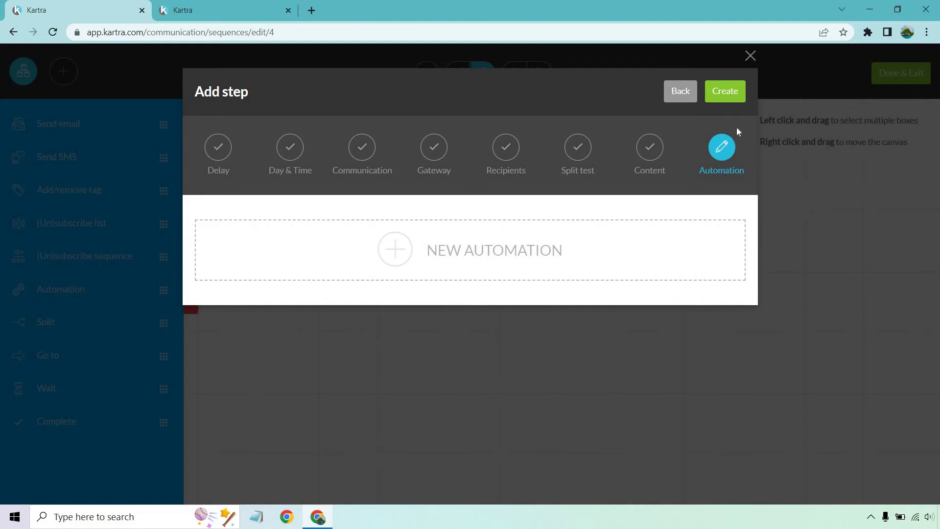
pyautogui.click(730, 96)
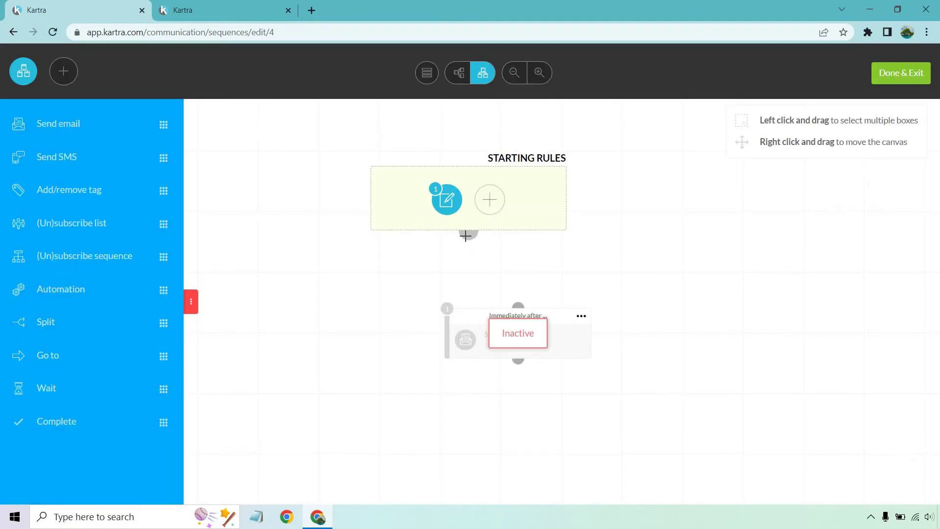
# Connect the starting rules to Followup 1, activate it, and move it directly beneath them.
pyautogui.moveTo(466, 235); pyautogui.dragTo(519, 306)
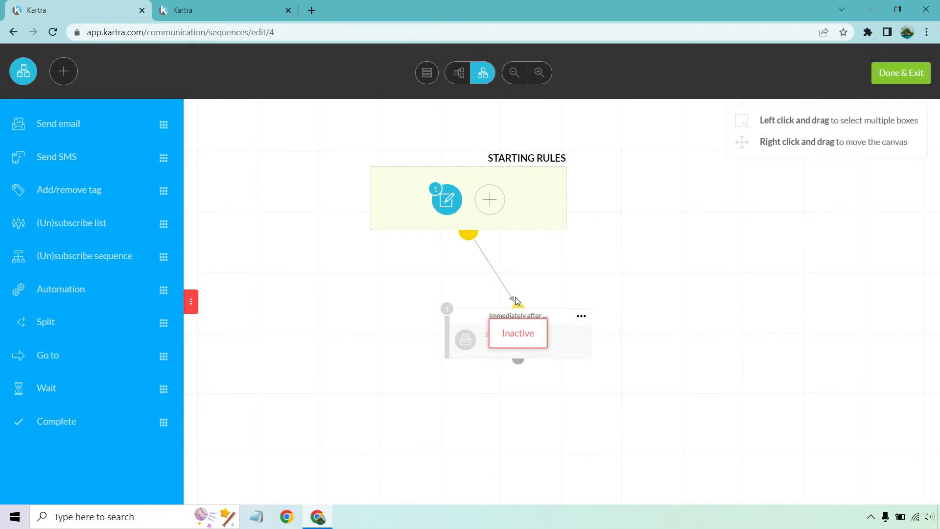
pyautogui.click(582, 316)
pyautogui.click(616, 285)
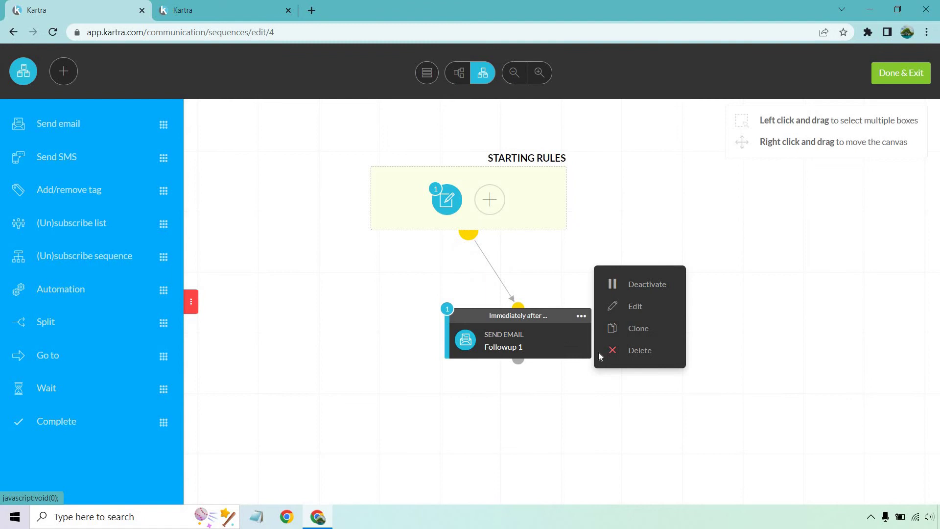
pyautogui.moveTo(542, 317); pyautogui.dragTo(487, 277)
pyautogui.click(480, 278)
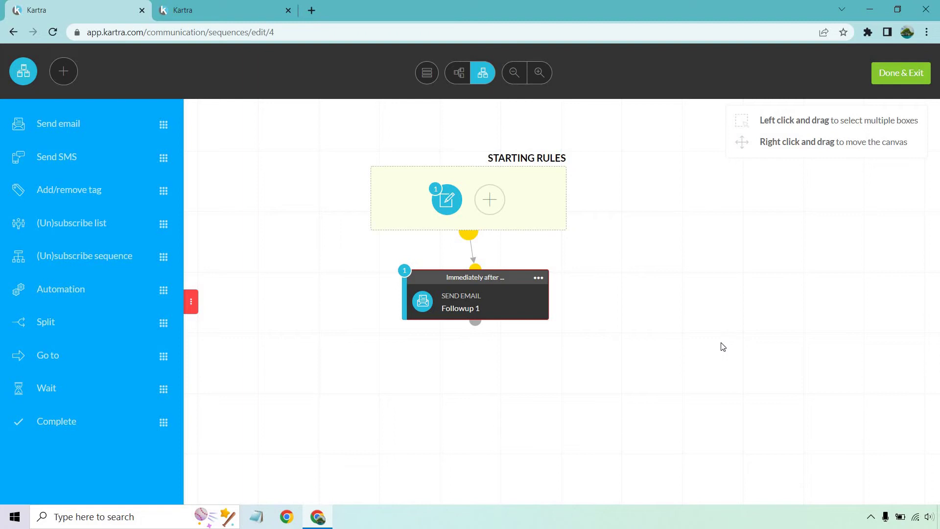
# Add a second Send email step below Followup 1 that waits 2 days, allowed any day and time.
pyautogui.moveTo(281, 272); pyautogui.dragTo(466, 395)
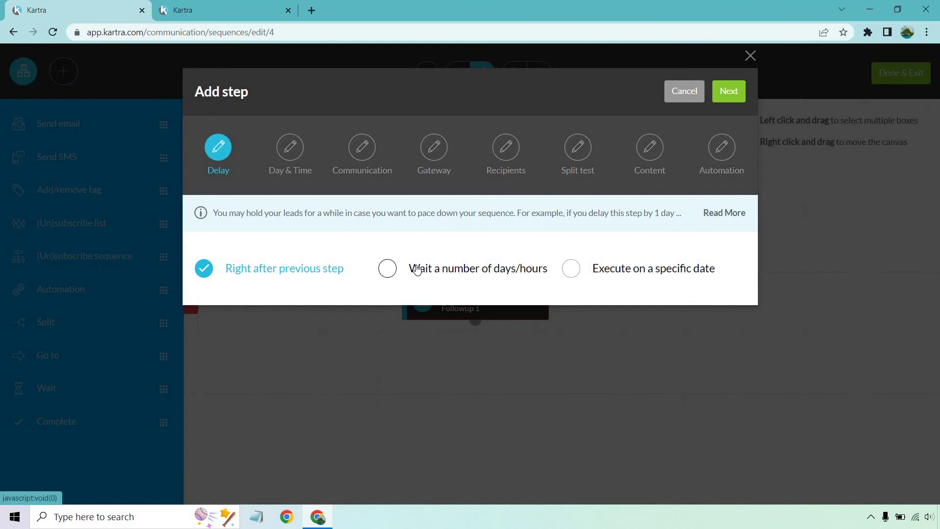
pyautogui.click(438, 253)
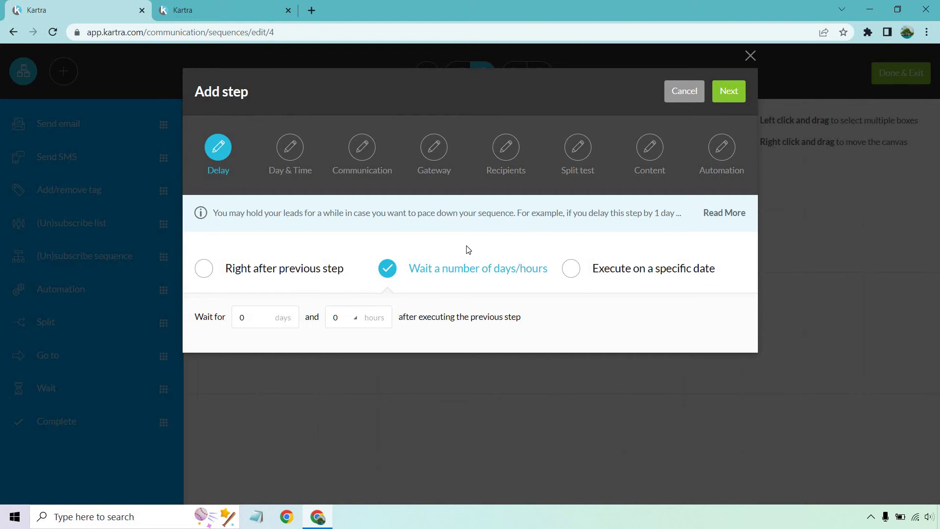
pyautogui.click(246, 317)
pyautogui.doubleClick(242, 318)
pyautogui.write('2')
pyautogui.click(725, 96)
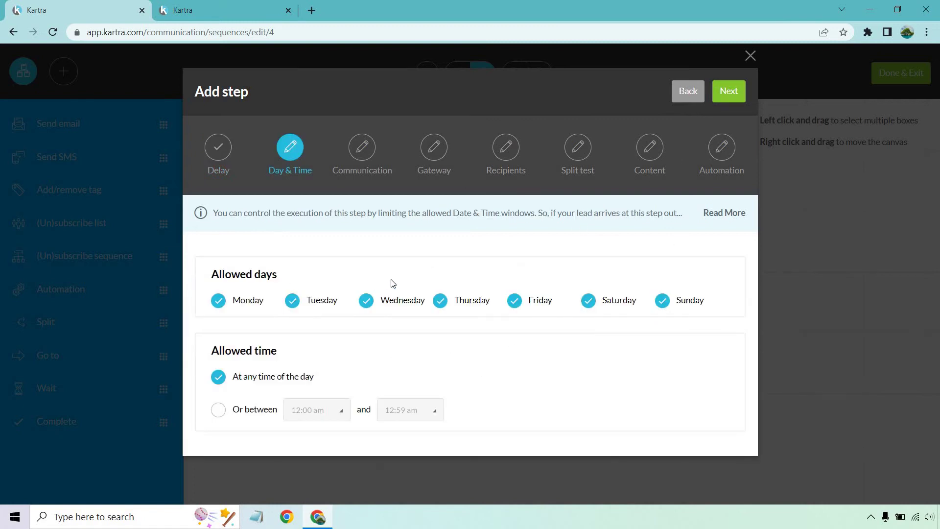
pyautogui.click(731, 95)
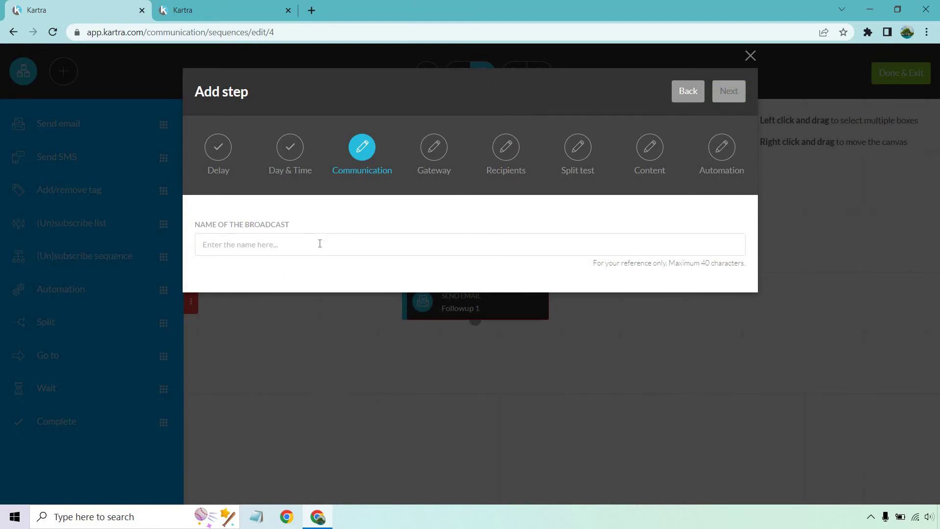
# Name the broadcast 'Followup 2', keep default sender details, and send only to Optin List subscribers.
pyautogui.click(320, 243)
pyautogui.write('Followup 2')
pyautogui.click(729, 92)
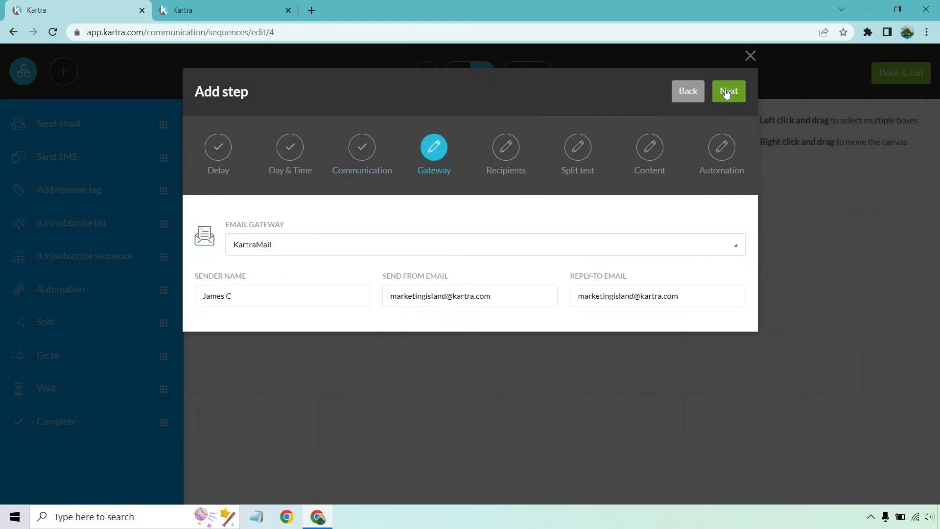
pyautogui.click(732, 93)
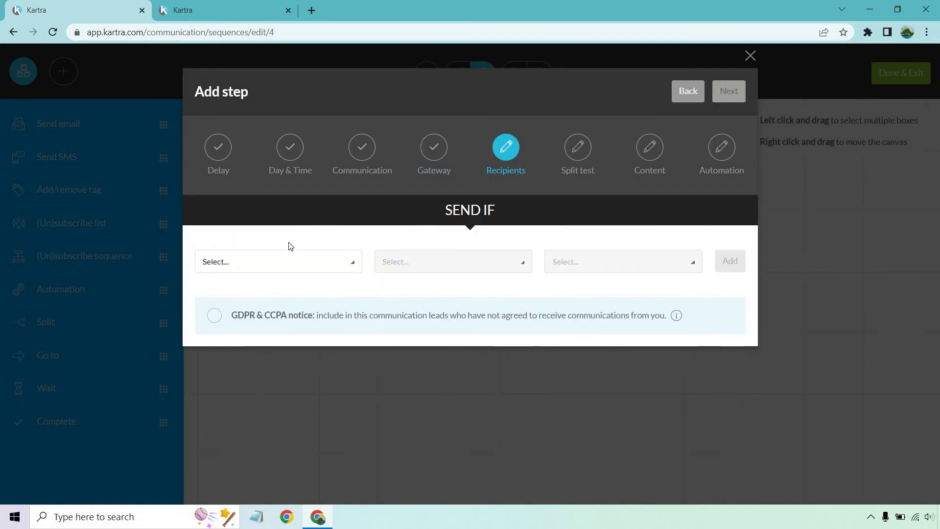
pyautogui.click(264, 262)
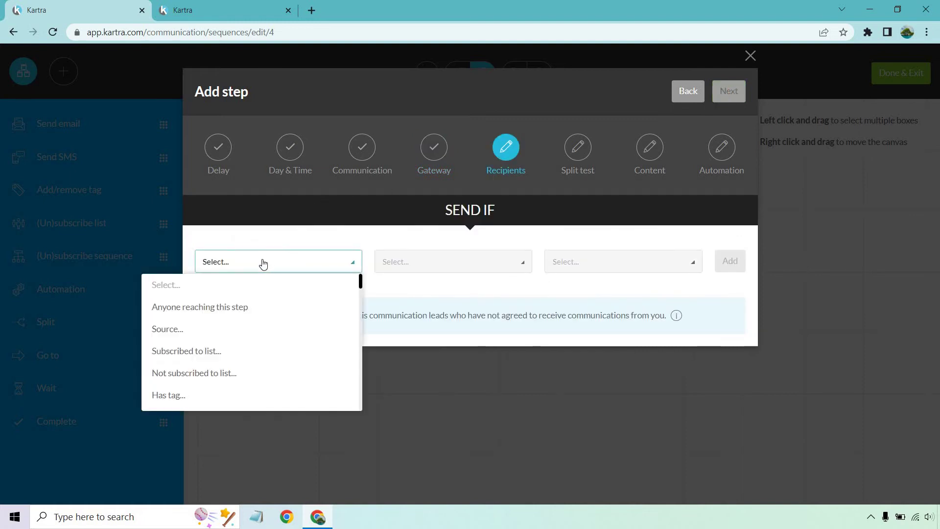
pyautogui.press('Return')
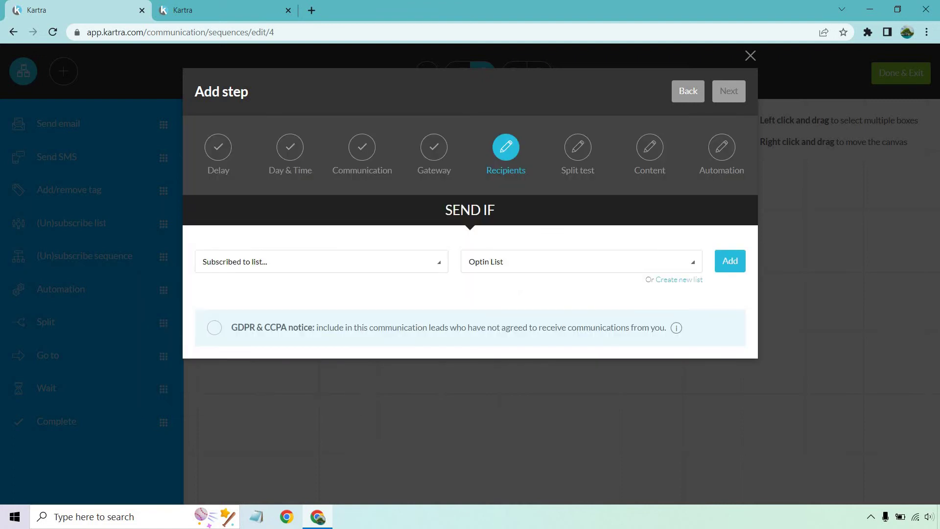
pyautogui.click(730, 261)
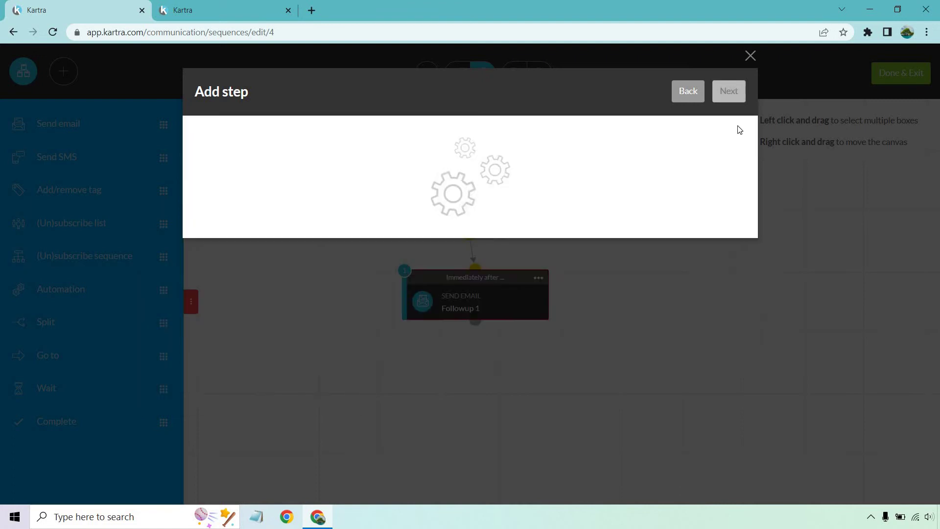
# Choose a single email version, save the Email 2 content, and create the step.
pyautogui.click(729, 92)
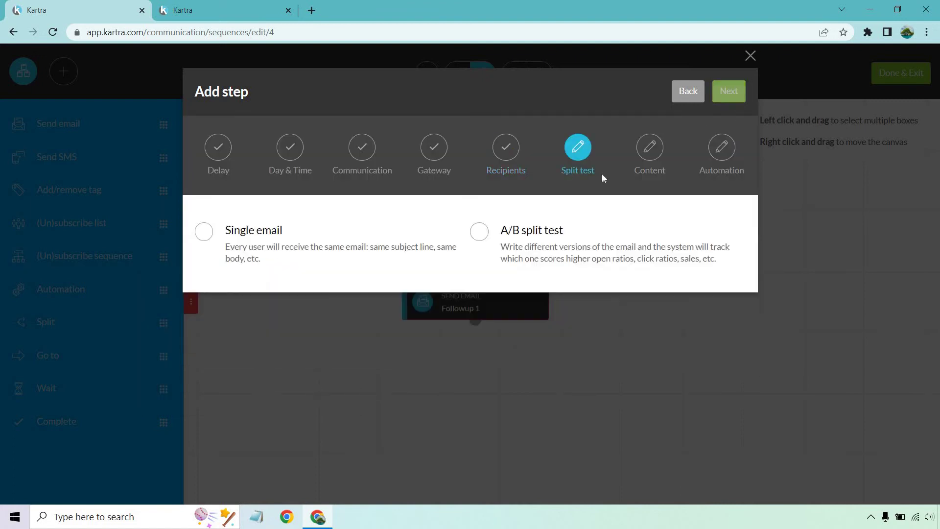
pyautogui.click(267, 237)
pyautogui.click(728, 92)
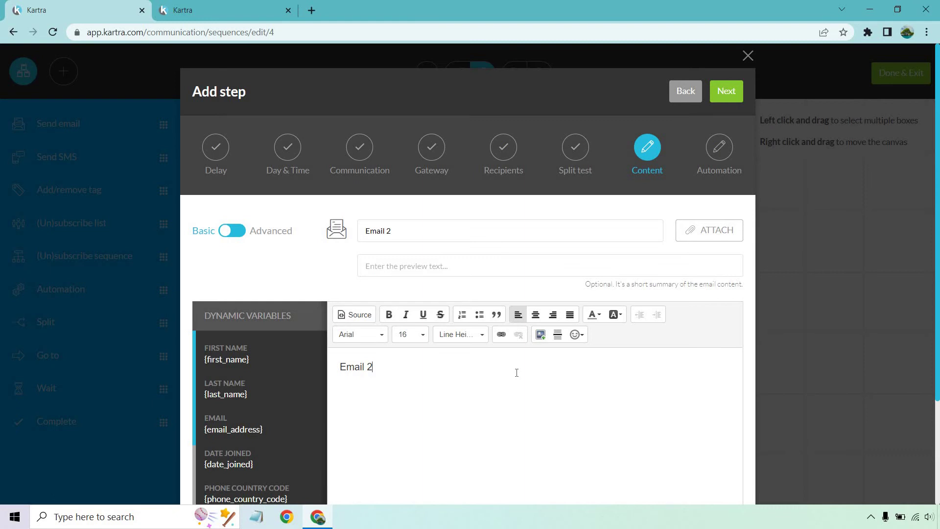
pyautogui.click(725, 91)
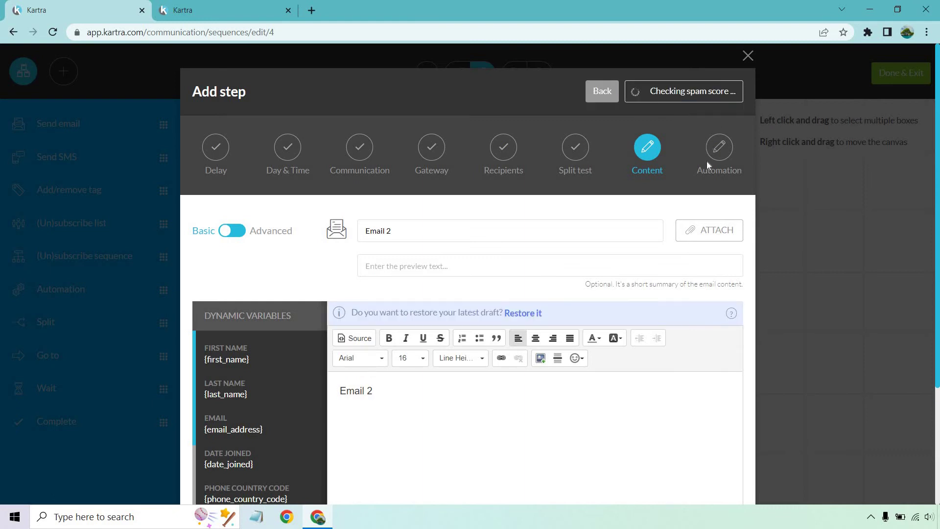
pyautogui.click(725, 95)
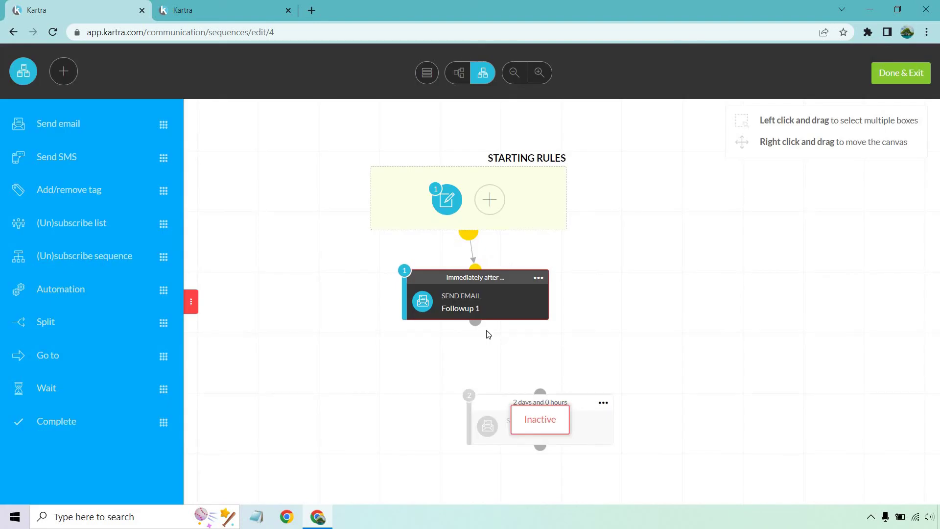
# Link Followup 1 to Followup 2, activate Followup 2, and align it beneath Followup 1.
pyautogui.moveTo(476, 322); pyautogui.dragTo(540, 391)
pyautogui.click(604, 403)
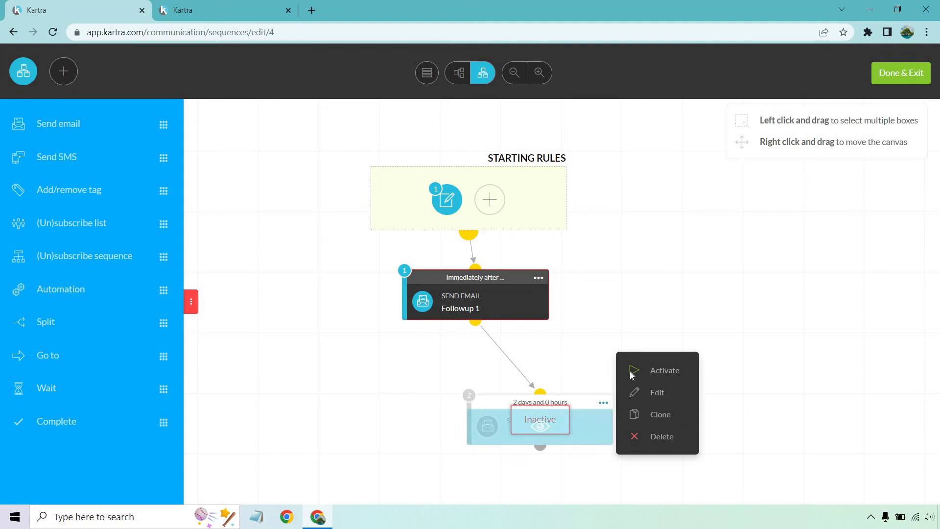
pyautogui.click(632, 370)
pyautogui.moveTo(576, 404); pyautogui.dragTo(515, 388)
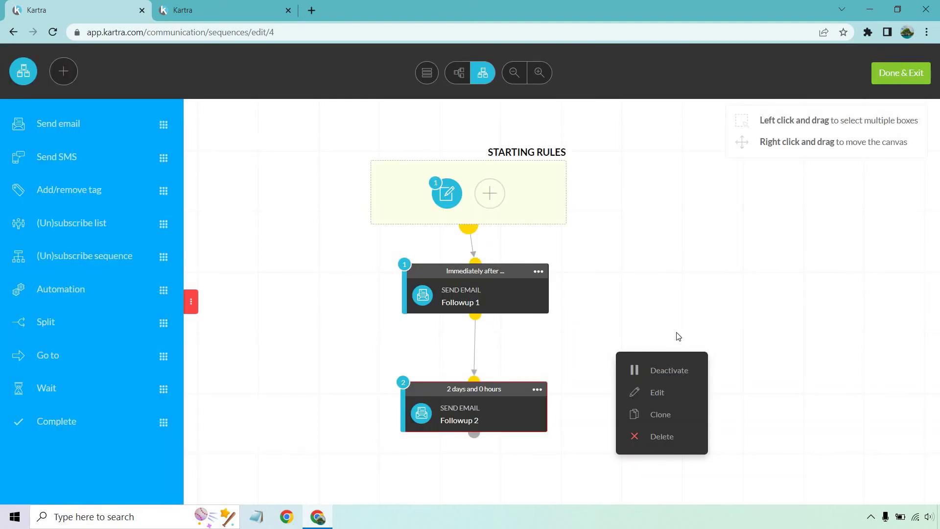
pyautogui.click(489, 285)
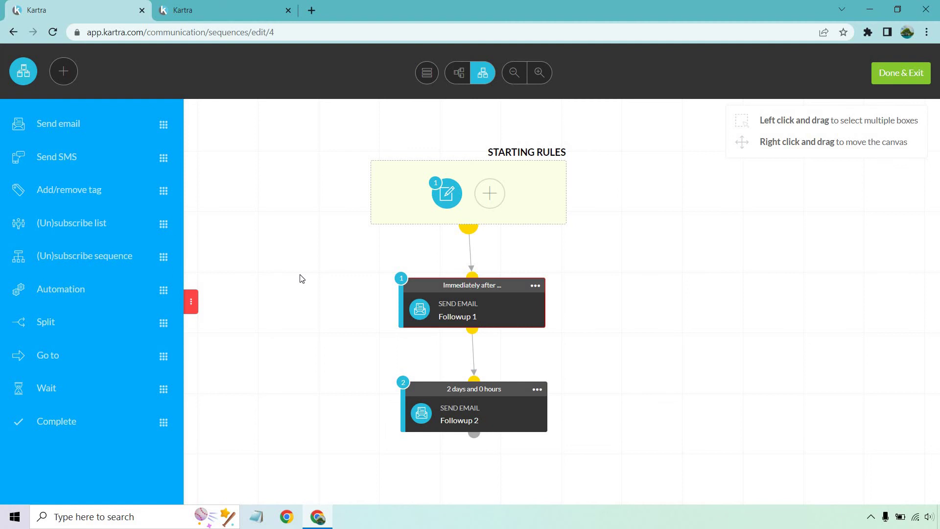
# Switch to the other tab showing the Optin Form's Welcome step.
pyautogui.click(256, 7)
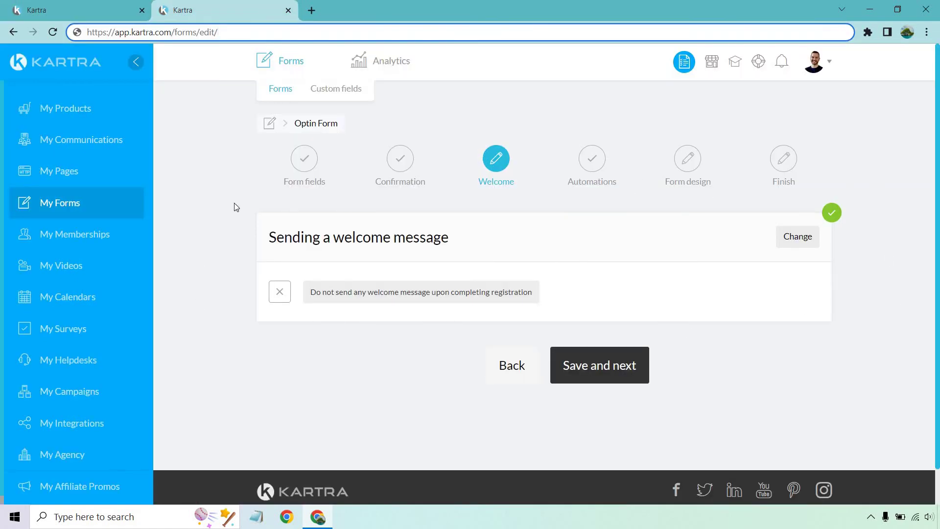
# Recheck the opt-in form's Welcome step, then return to the sequence editor tab.
pyautogui.click(112, 9)
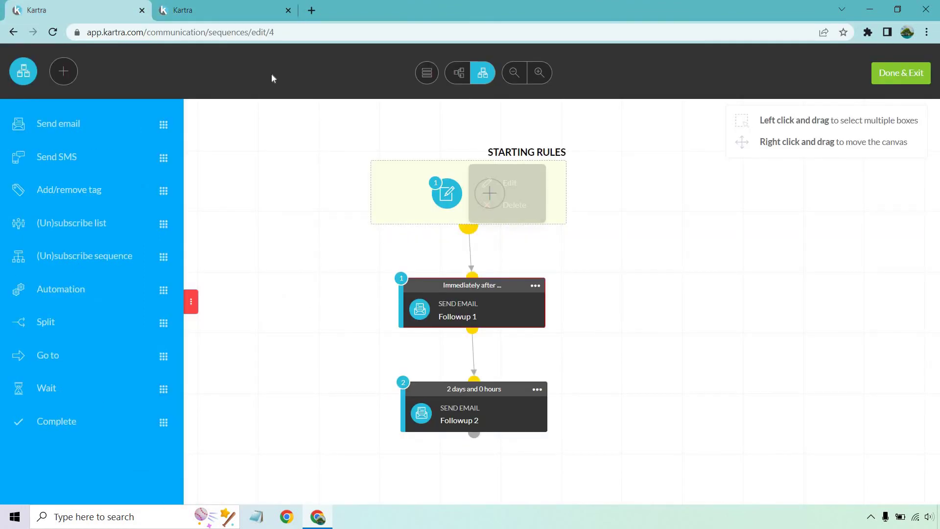
pyautogui.click(208, 14)
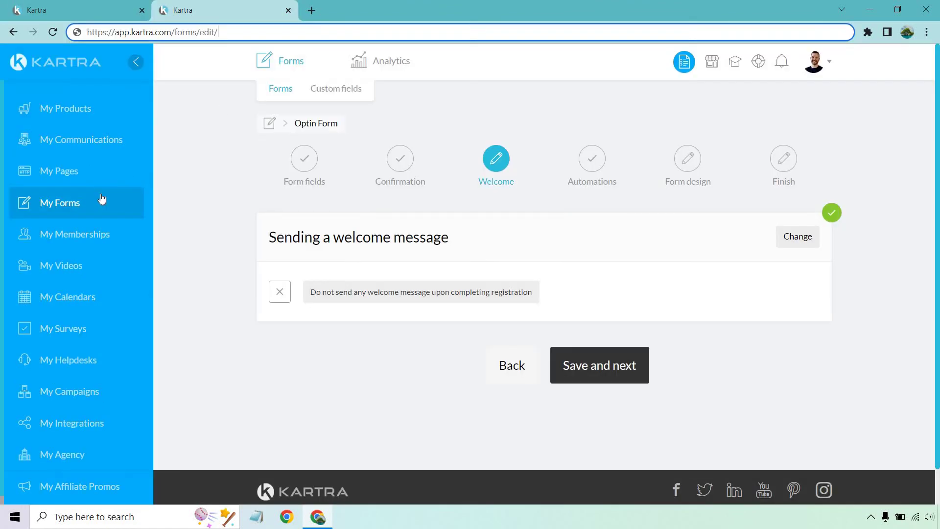
pyautogui.click(205, 184)
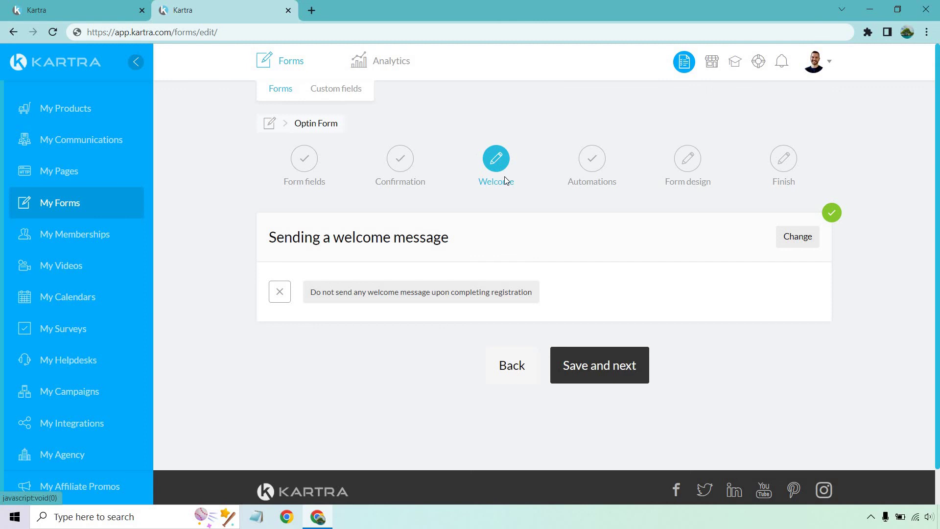
pyautogui.click(100, 7)
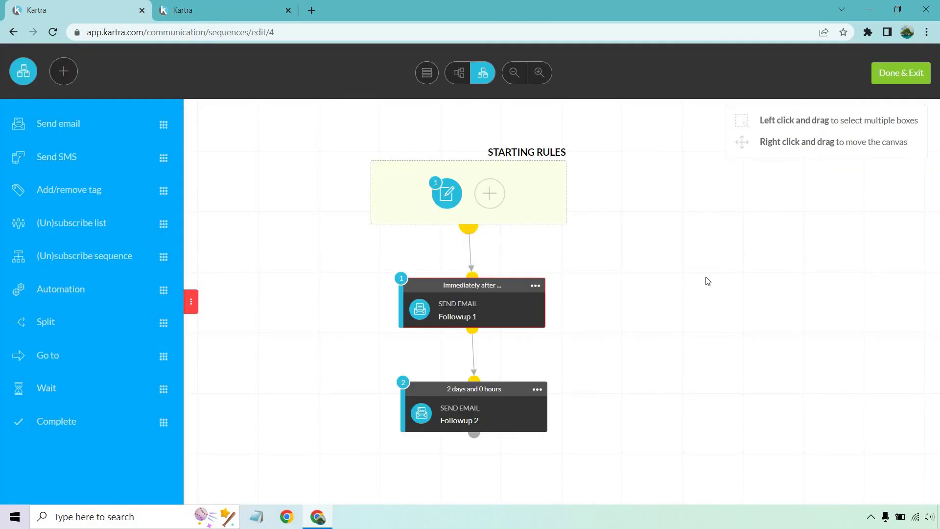